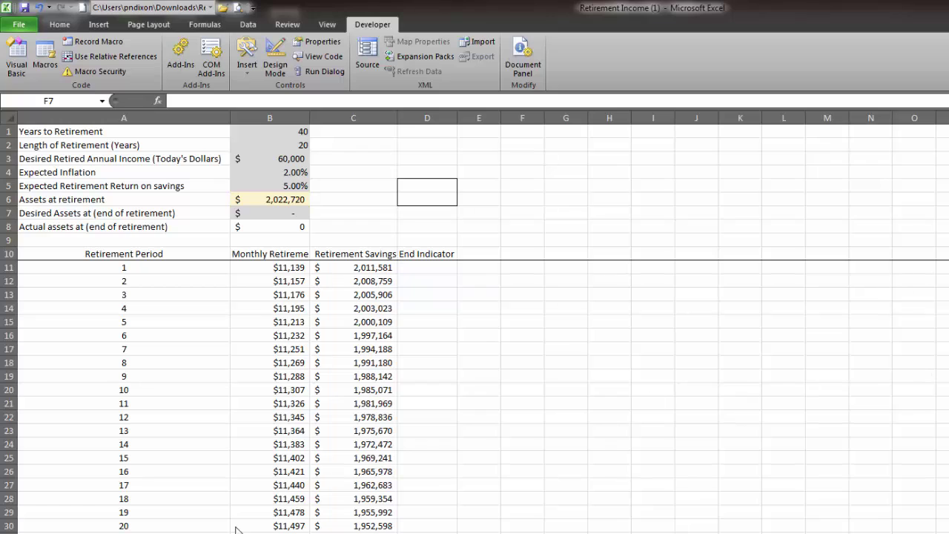
- Select cell B6, which holds the $2,022,720 assets at retirement
{"action": "left_click", "coordinate": [299, 205]}
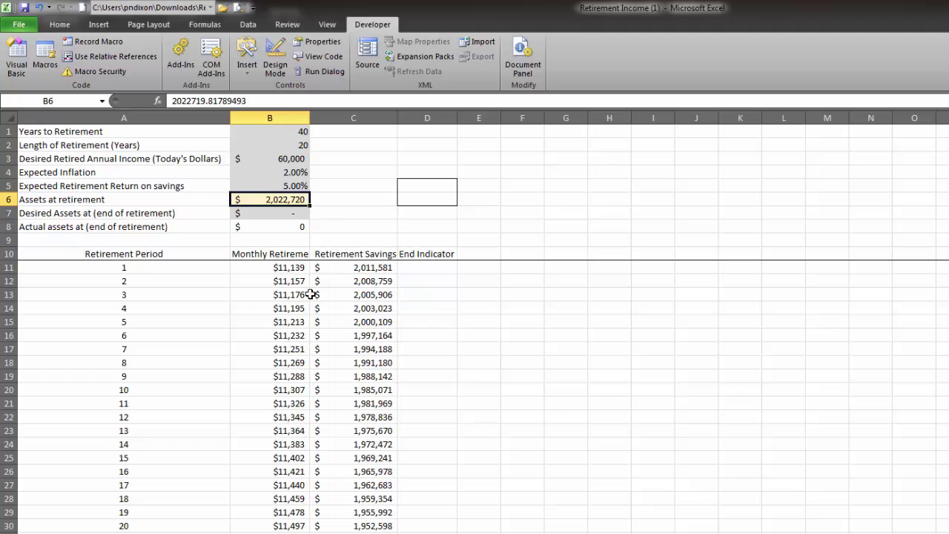
- Verify in Excel Options > Add-Ins that Solver Add-in is active, then close Options
{"action": "left_click", "coordinate": [23, 26]}
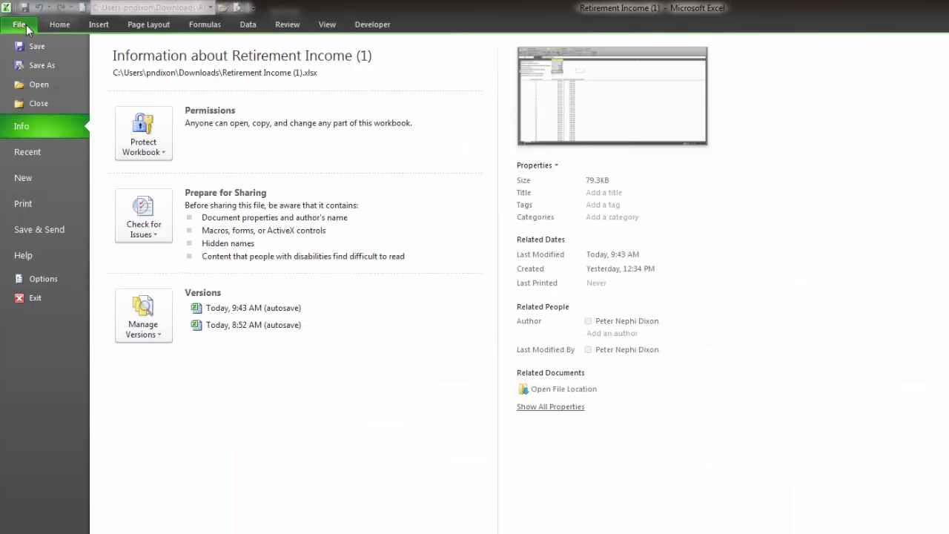
{"action": "left_click", "coordinate": [63, 282]}
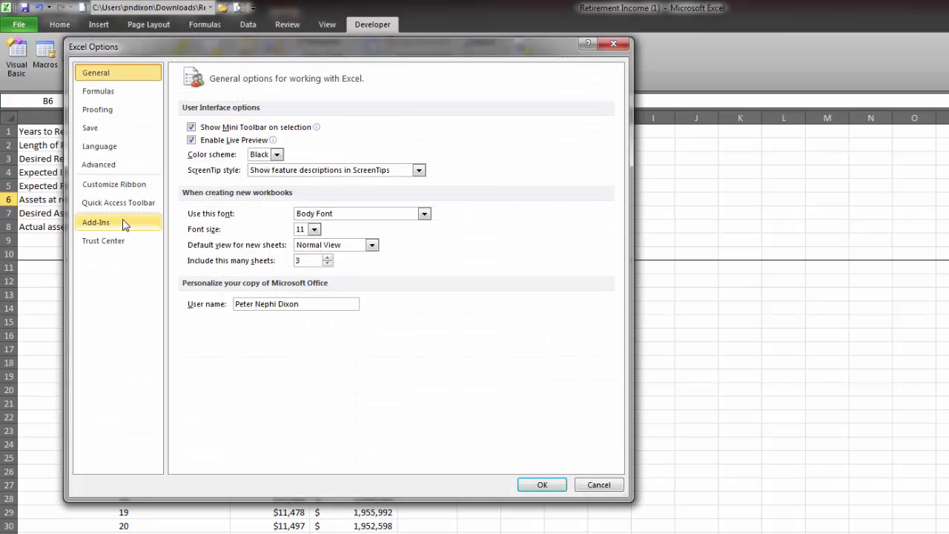
{"action": "left_click", "coordinate": [101, 224]}
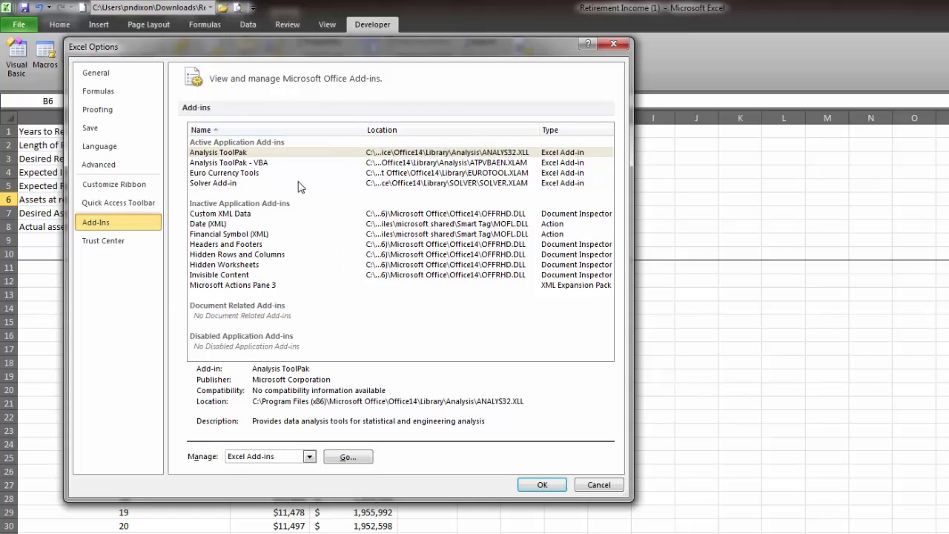
{"action": "left_click", "coordinate": [221, 185]}
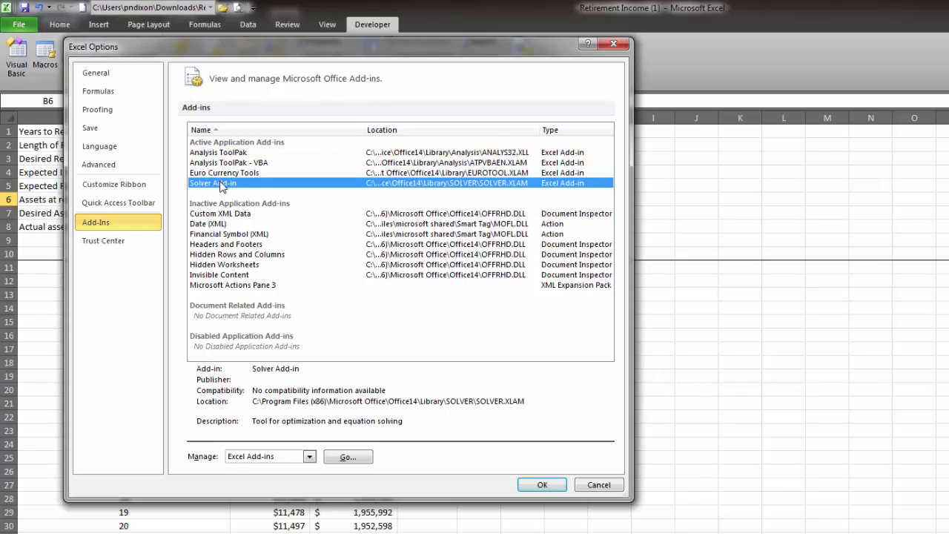
{"action": "left_click", "coordinate": [542, 485]}
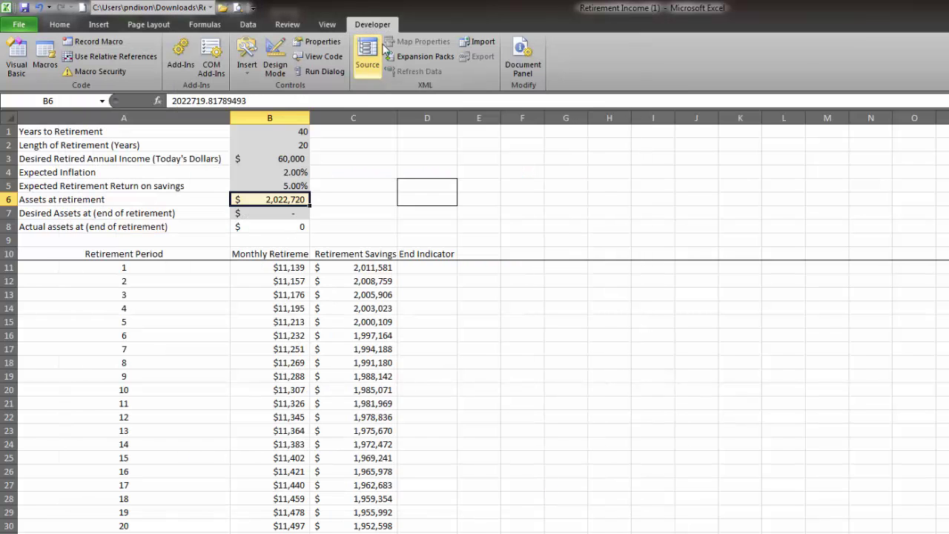
- Open Solver and review its parameters: objective $D$6 to value 0 by changing $B$6
{"action": "left_click", "coordinate": [246, 27]}
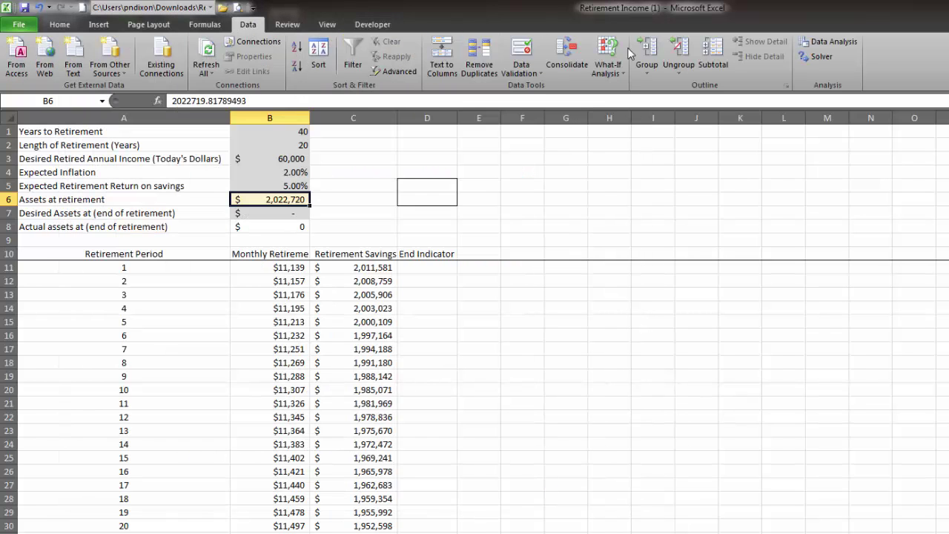
{"action": "left_click", "coordinate": [822, 59]}
{"action": "left_click", "coordinate": [570, 225]}
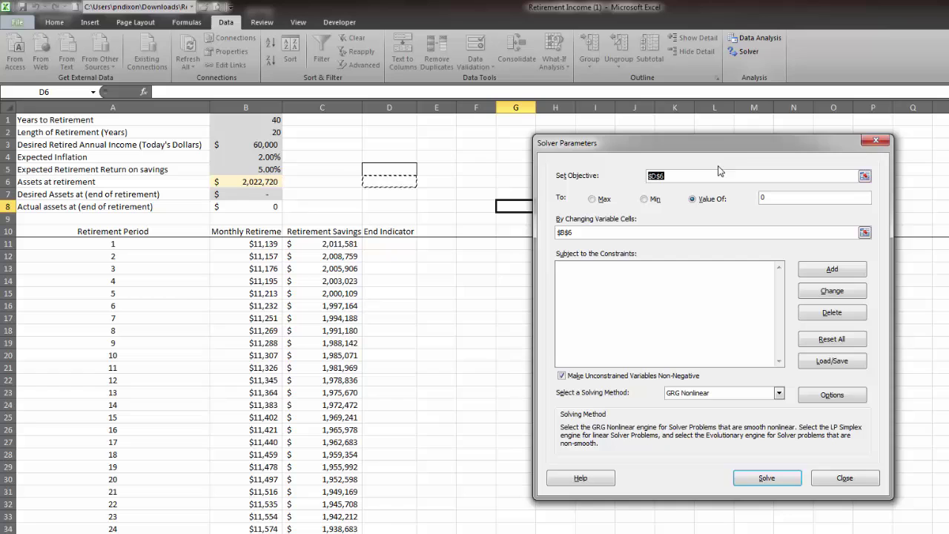
{"action": "left_click_drag", "start_coordinate": [717, 142], "coordinate": [628, 167]}
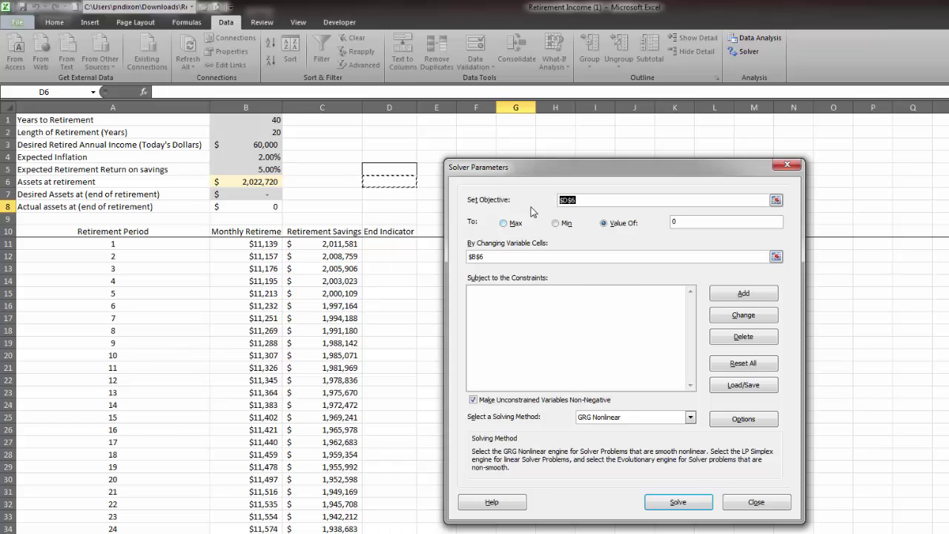
{"action": "left_click_drag", "start_coordinate": [598, 176], "coordinate": [628, 164]}
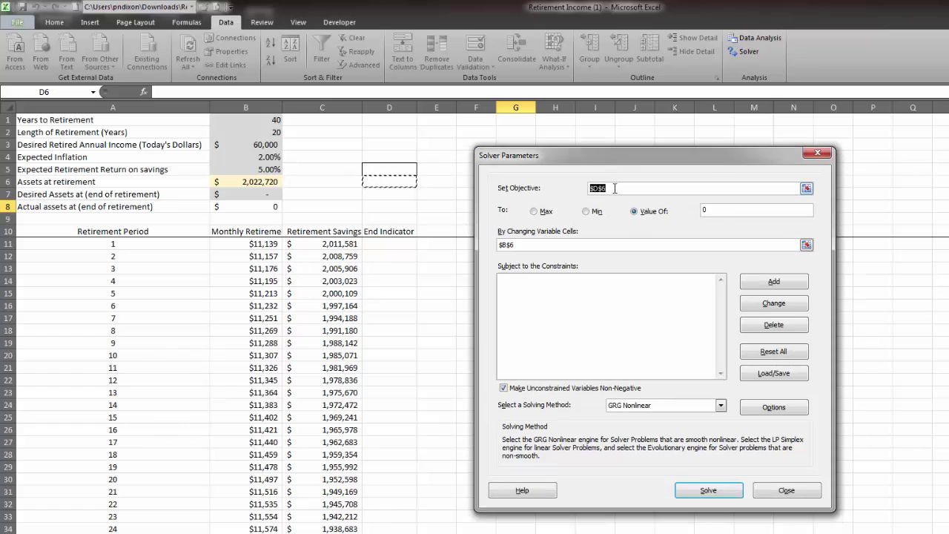
- Close Solver without solving and enter the label 'Obj' in D5
{"action": "left_click", "coordinate": [786, 490]}
{"action": "left_click", "coordinate": [396, 172]}
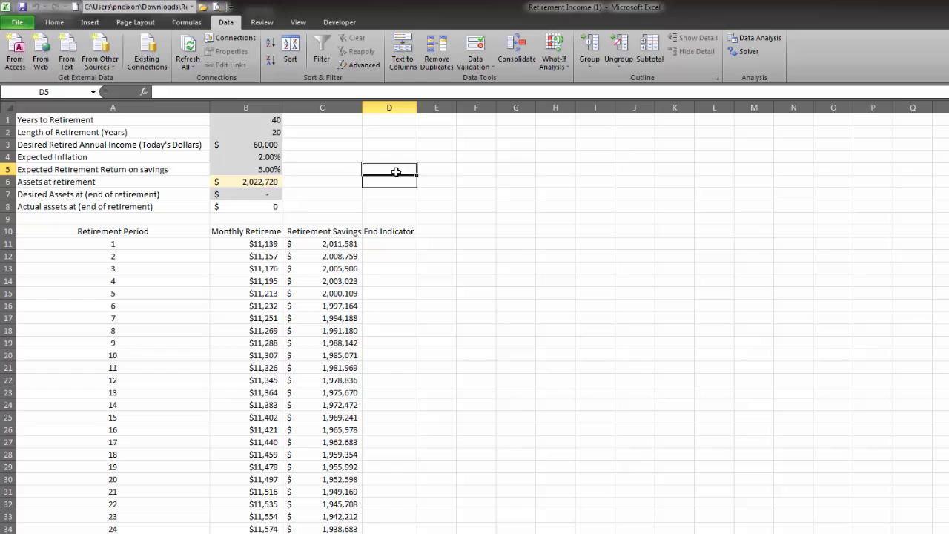
{"action": "type", "text": "Objective"}
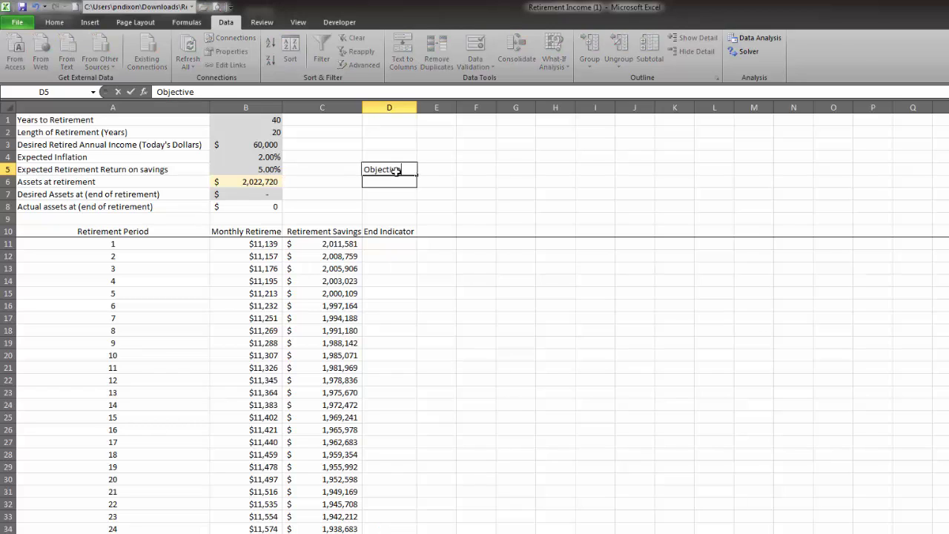
{"action": "key", "text": "Return"}
- Set assets at retirement in B6 to 100,000 and check the values in B7 and B8
{"action": "left_click", "coordinate": [274, 181]}
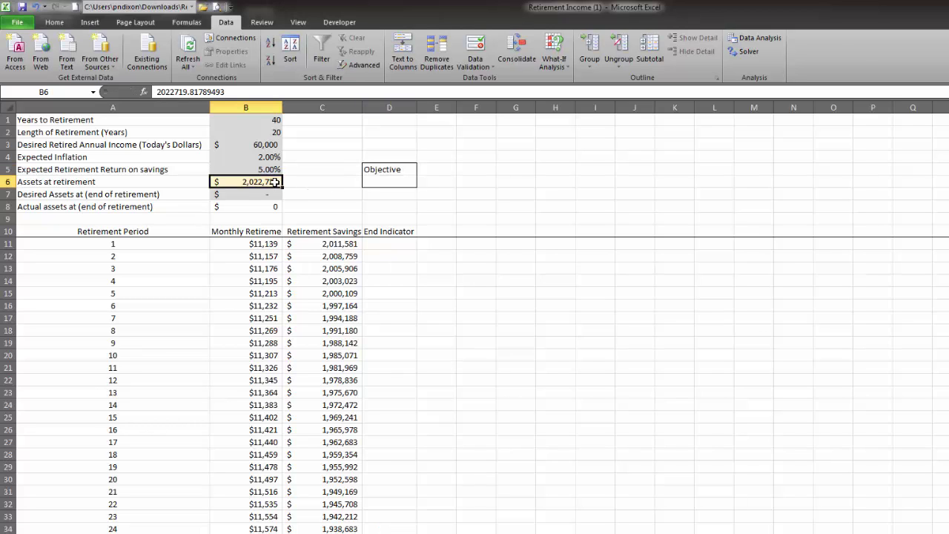
{"action": "type", "text": "10000"}
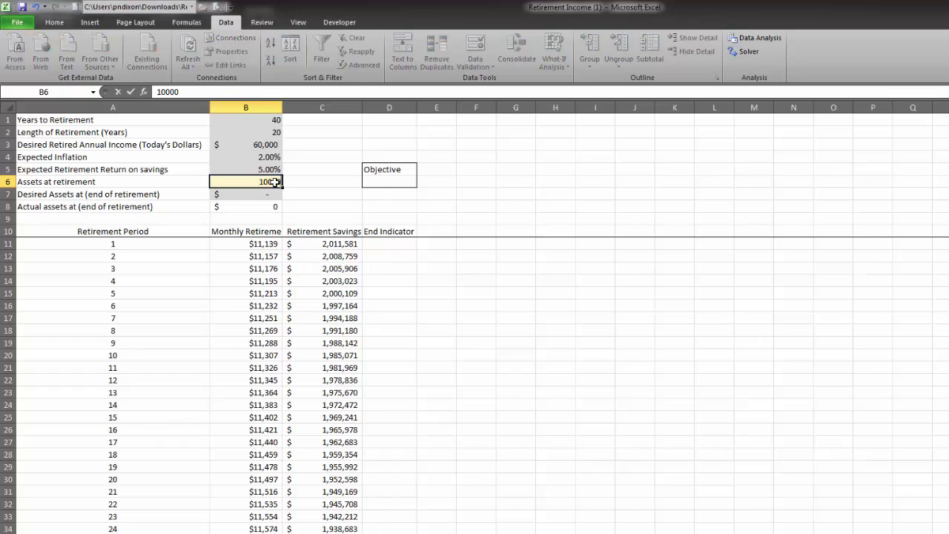
{"action": "type", "text": "0"}
{"action": "key", "text": "Return"}
{"action": "left_click", "coordinate": [267, 181]}
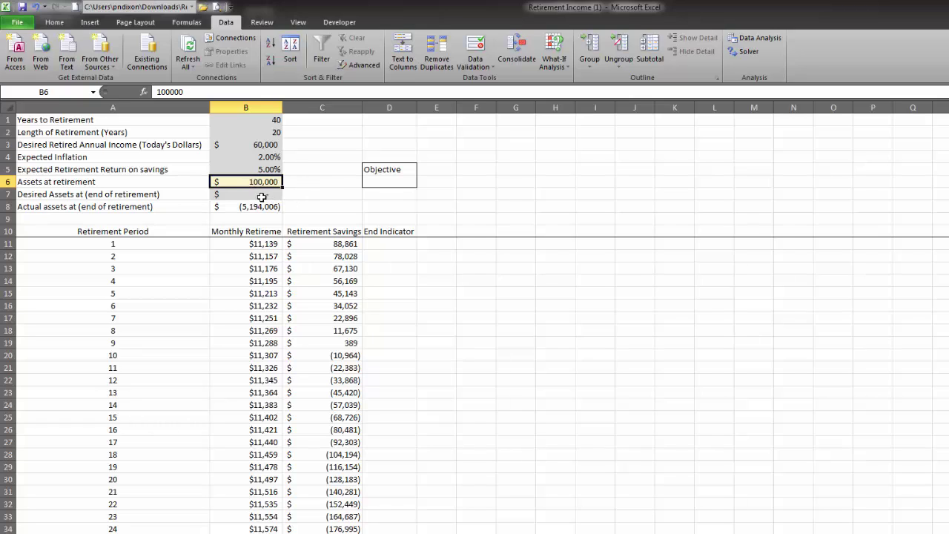
{"action": "left_click", "coordinate": [257, 208]}
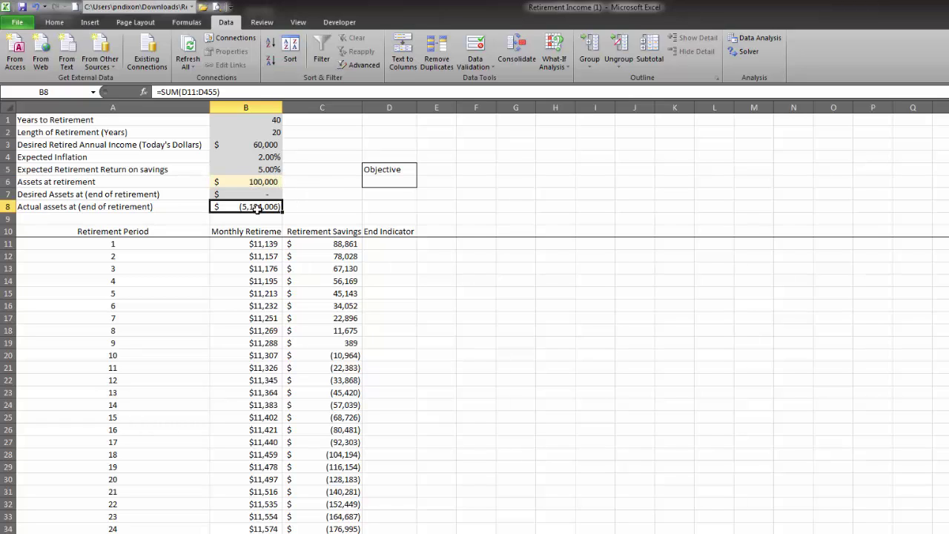
{"action": "left_click", "coordinate": [258, 196]}
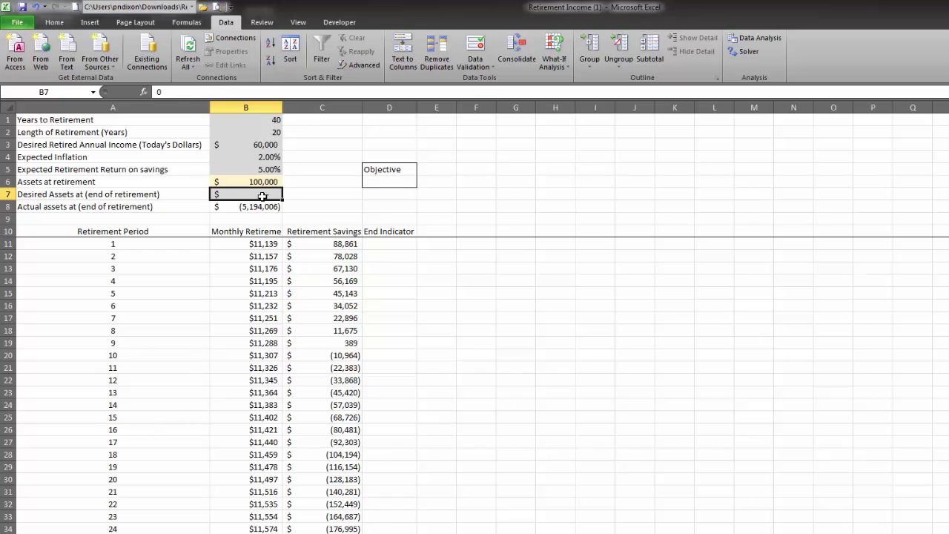
- Enter the objective formula =B7-B8 in D6
{"action": "left_click", "coordinate": [387, 181]}
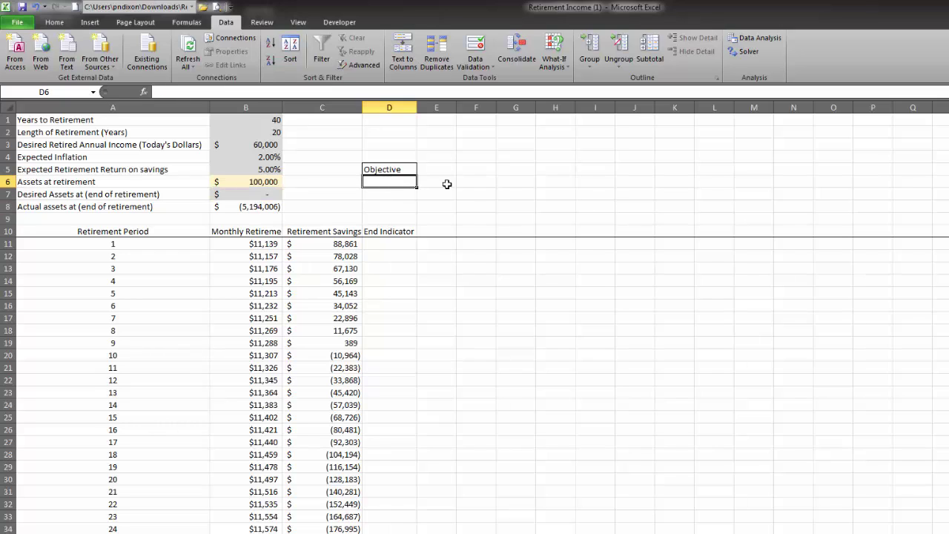
{"action": "type", "text": "="}
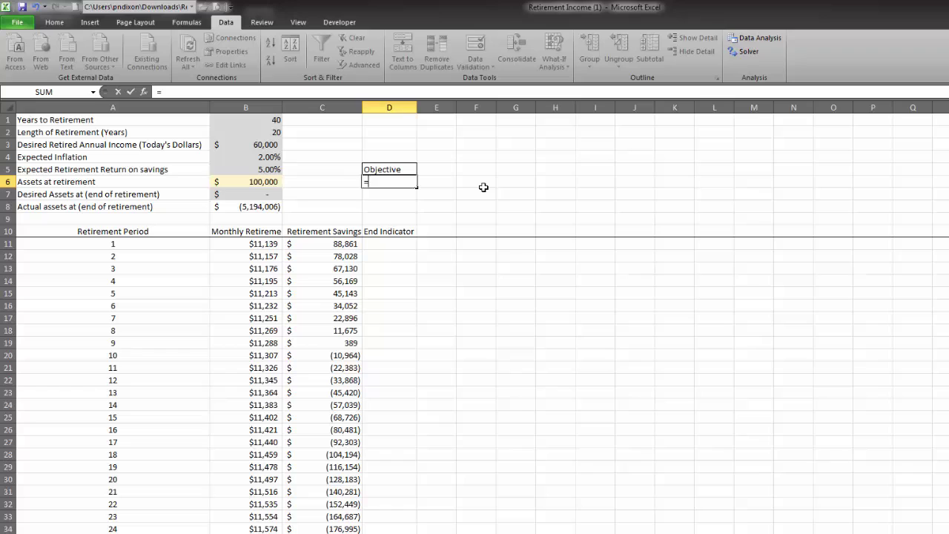
{"action": "key", "text": "Left"}
{"action": "key", "text": "Left"}
{"action": "key", "text": "Down"}
{"action": "type", "text": "-"}
{"action": "key", "text": "Left"}
{"action": "key", "text": "Left"}
{"action": "key", "text": "Down"}
{"action": "key", "text": "Down"}
{"action": "key", "text": "Return"}
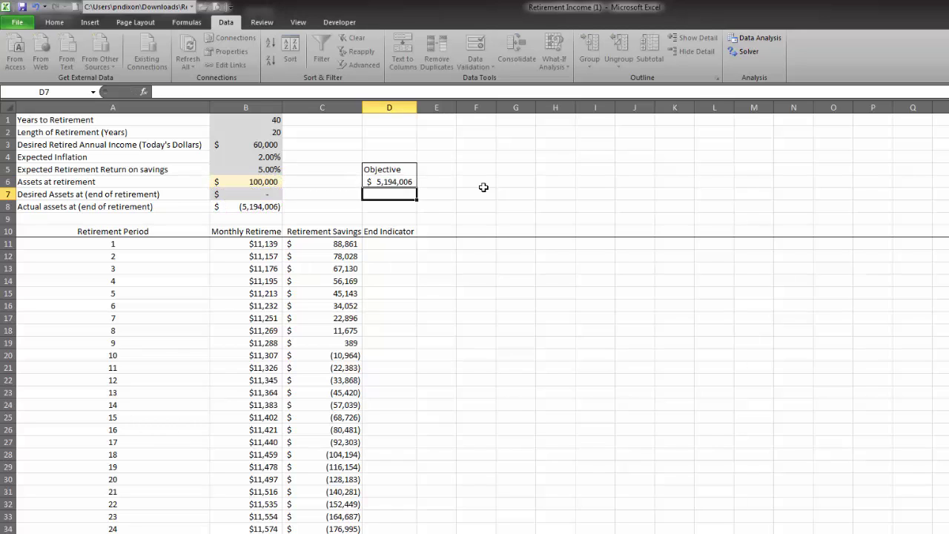
{"action": "left_click", "coordinate": [394, 182]}
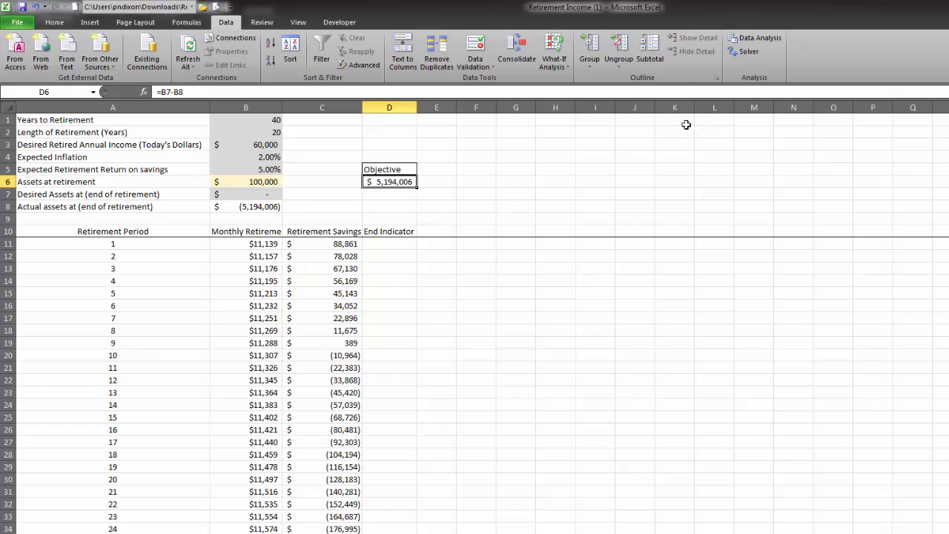
- Solve $D$6 to 0 by changing $B$6 and keep the result, $2,022,720 in B6
{"action": "left_click", "coordinate": [741, 52]}
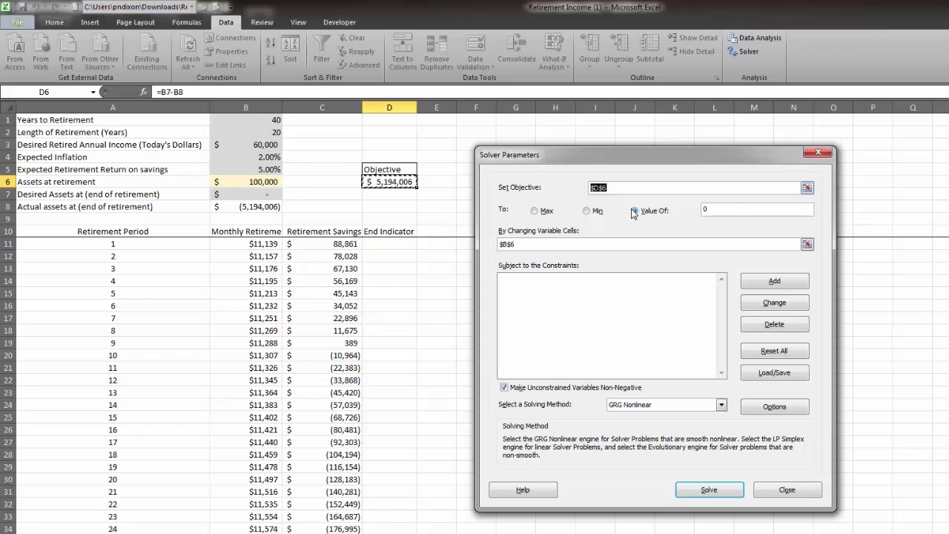
{"action": "left_click", "coordinate": [737, 210]}
{"action": "left_click", "coordinate": [807, 244]}
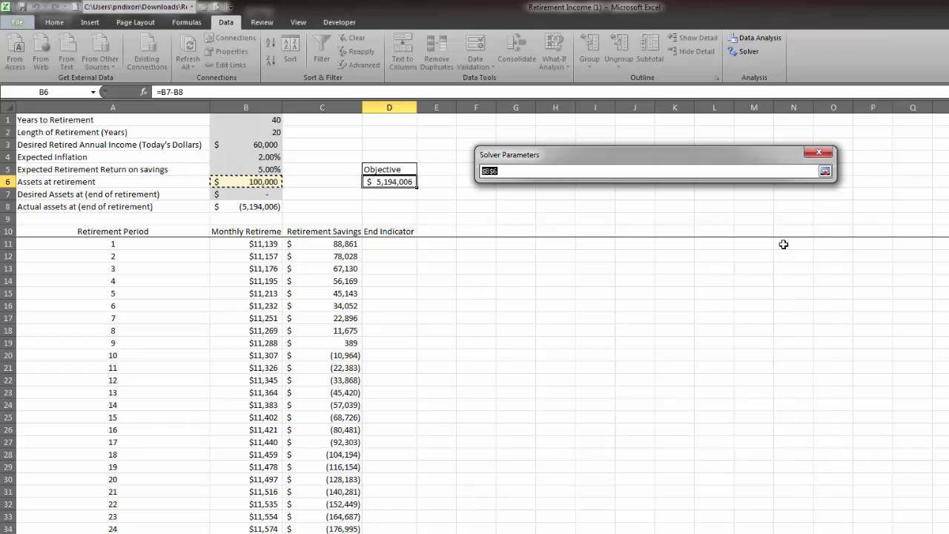
{"action": "left_click", "coordinate": [252, 181]}
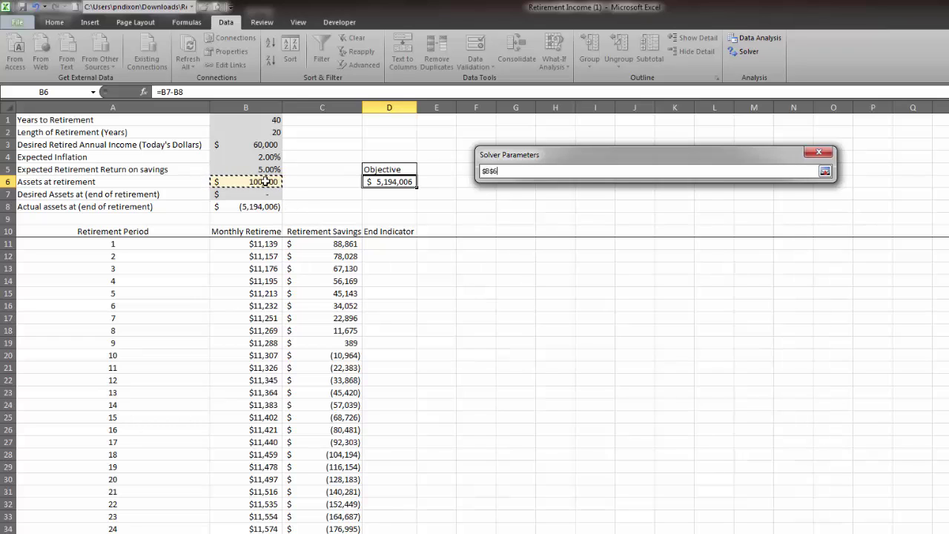
{"action": "left_click", "coordinate": [826, 172]}
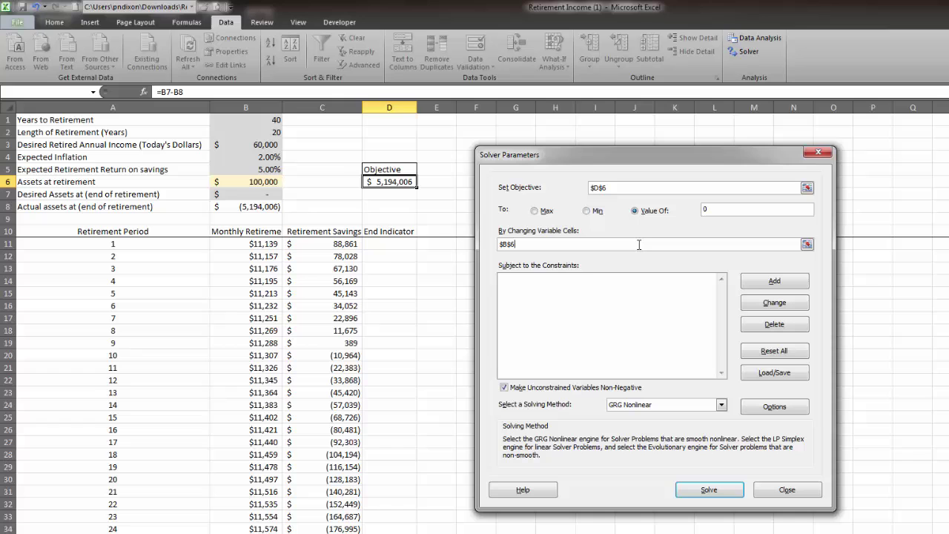
{"action": "left_click", "coordinate": [708, 493]}
{"action": "left_click_drag", "start_coordinate": [623, 214], "coordinate": [481, 204]}
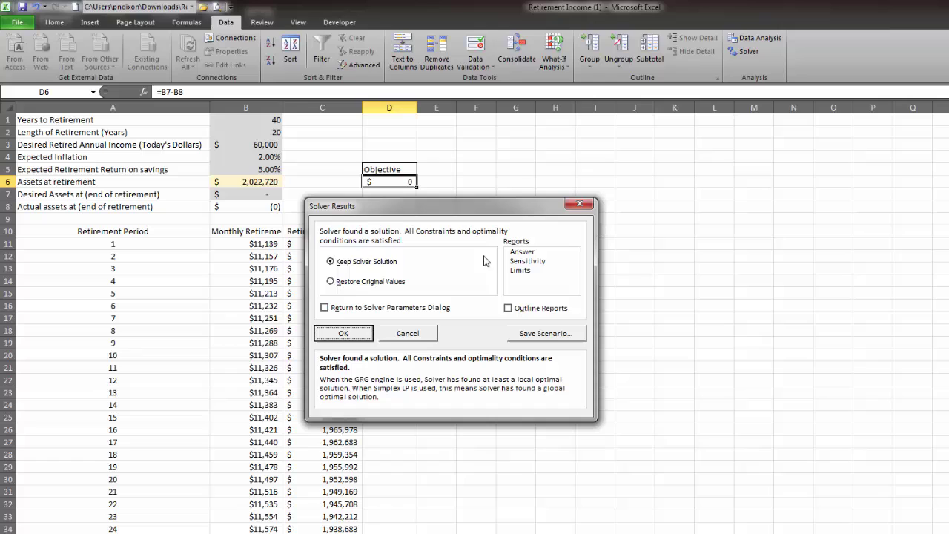
{"action": "left_click", "coordinate": [343, 334]}
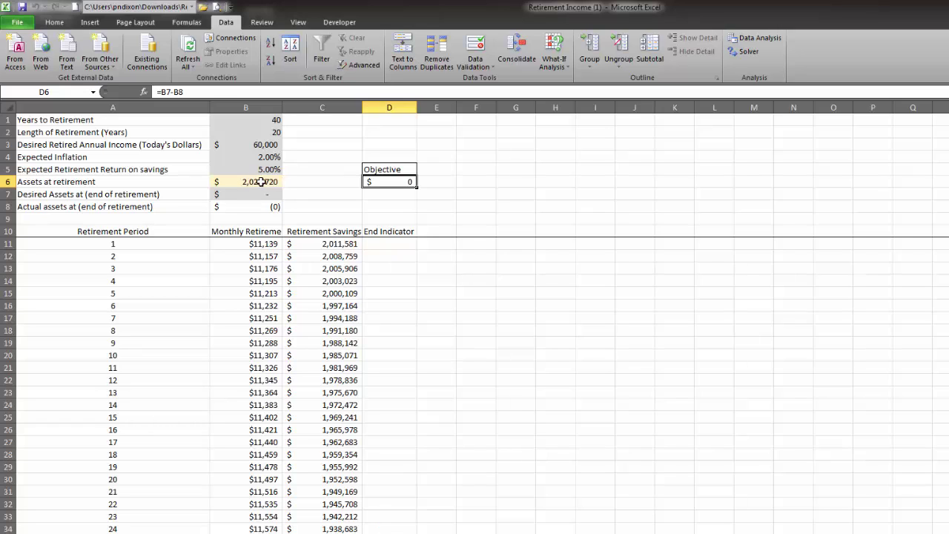
- Change desired retired income in B3 to 50,000, then select B6 and reopen Solver
{"action": "left_click", "coordinate": [255, 143]}
{"action": "type", "text": "50"}
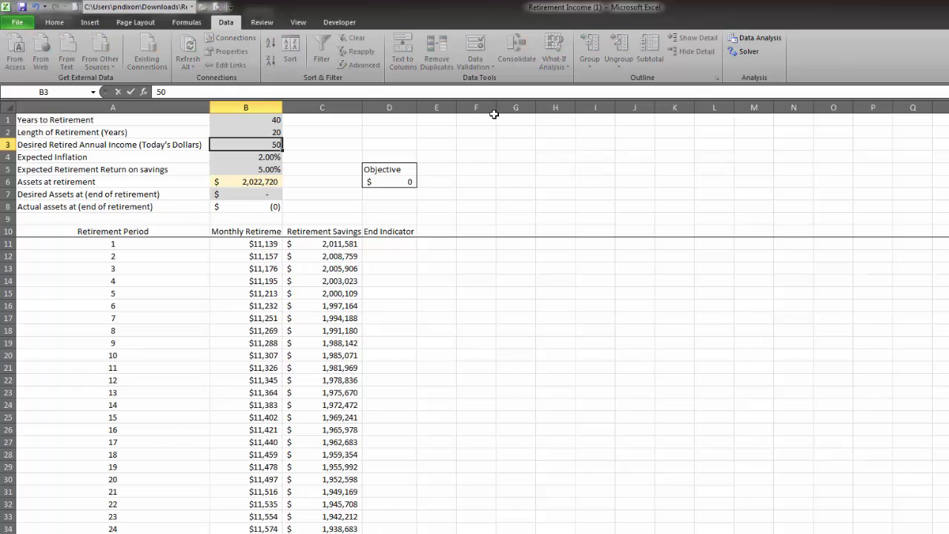
{"action": "type", "text": "0000"}
{"action": "key", "text": "Return"}
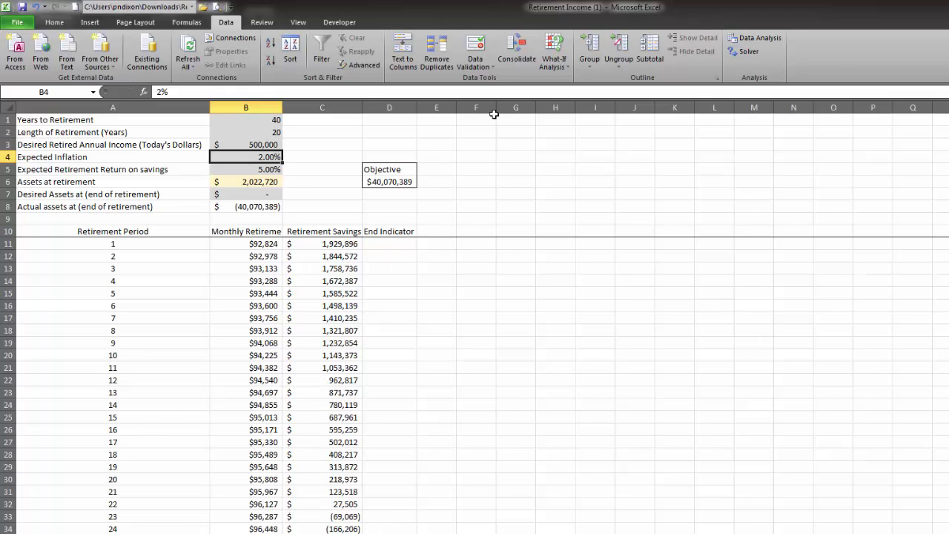
{"action": "left_click", "coordinate": [272, 141]}
{"action": "type", "text": "50000"}
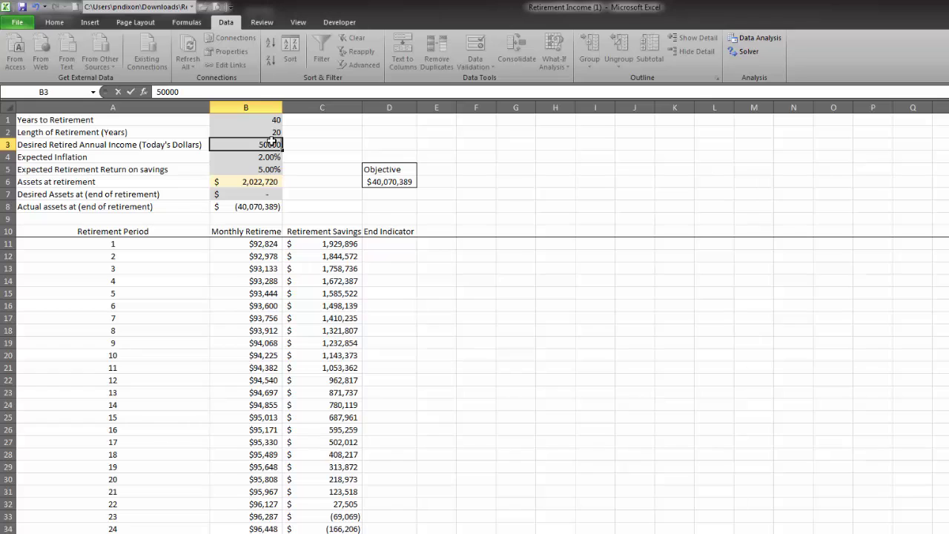
{"action": "key", "text": "Return"}
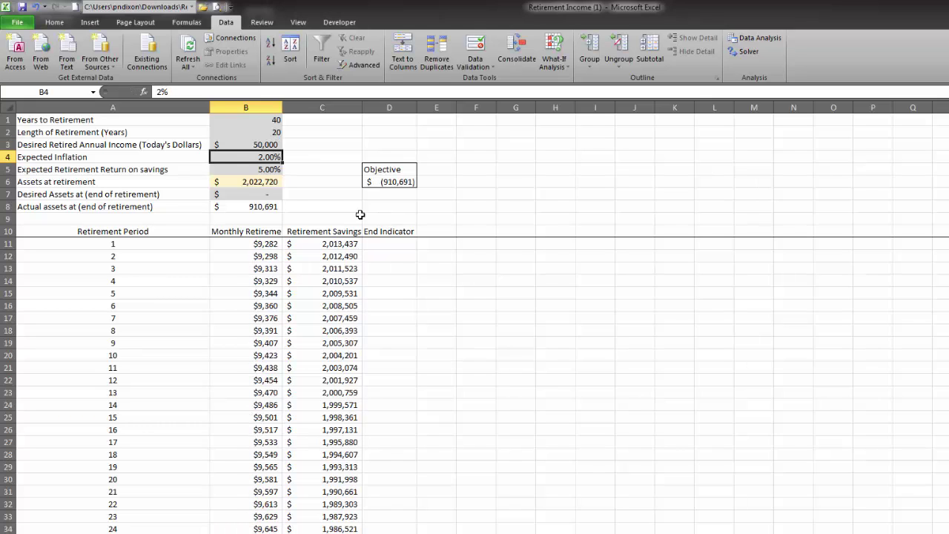
{"action": "left_click", "coordinate": [222, 184]}
{"action": "left_click", "coordinate": [744, 54]}
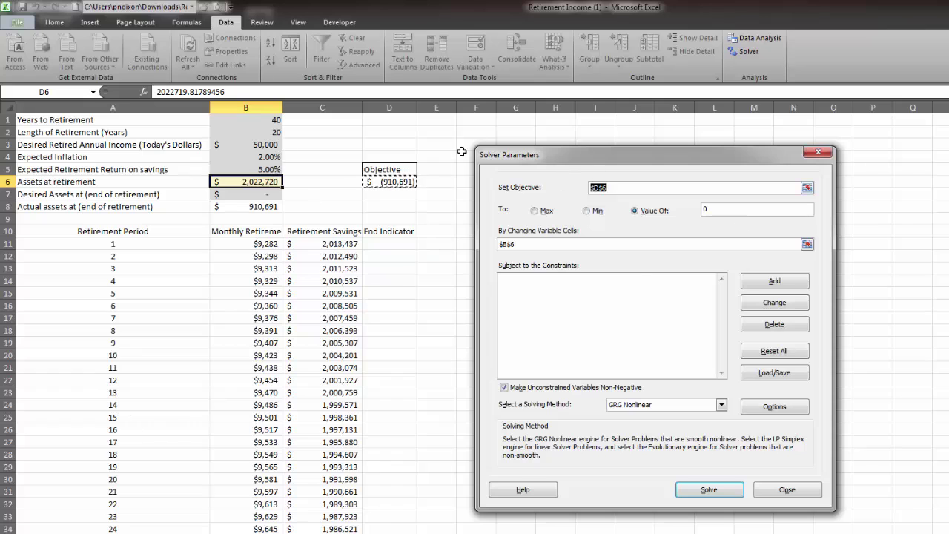
- Re-run Solver and keep the $1,685,600 assets at retirement solution
{"action": "left_click", "coordinate": [713, 490]}
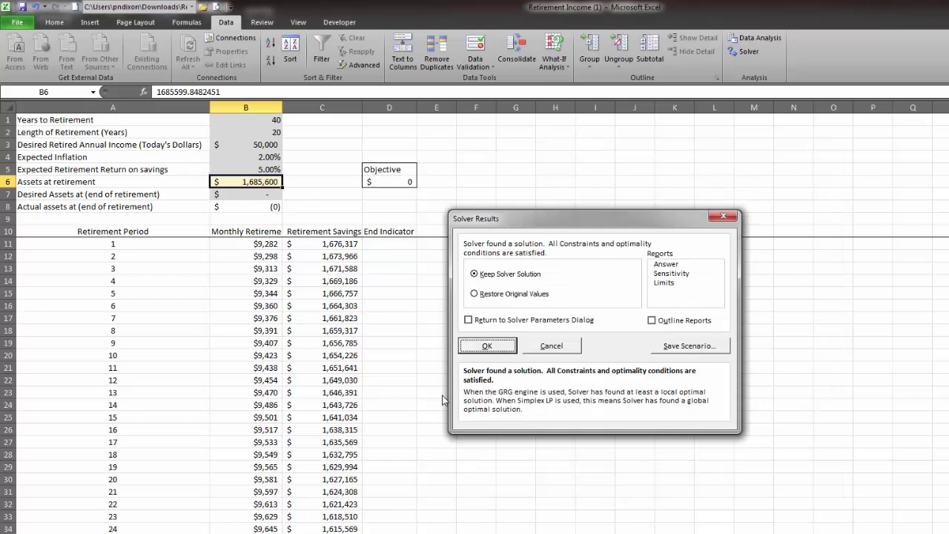
{"action": "left_click", "coordinate": [495, 348]}
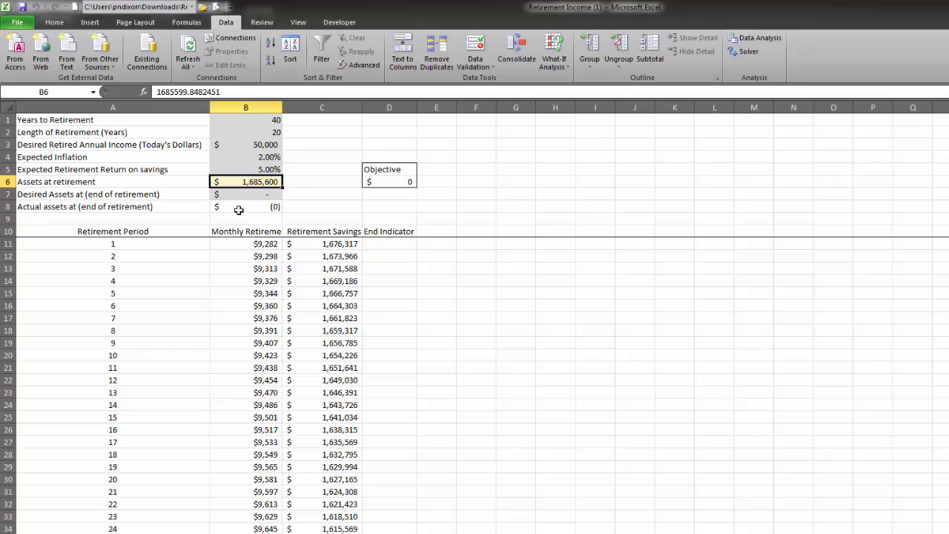